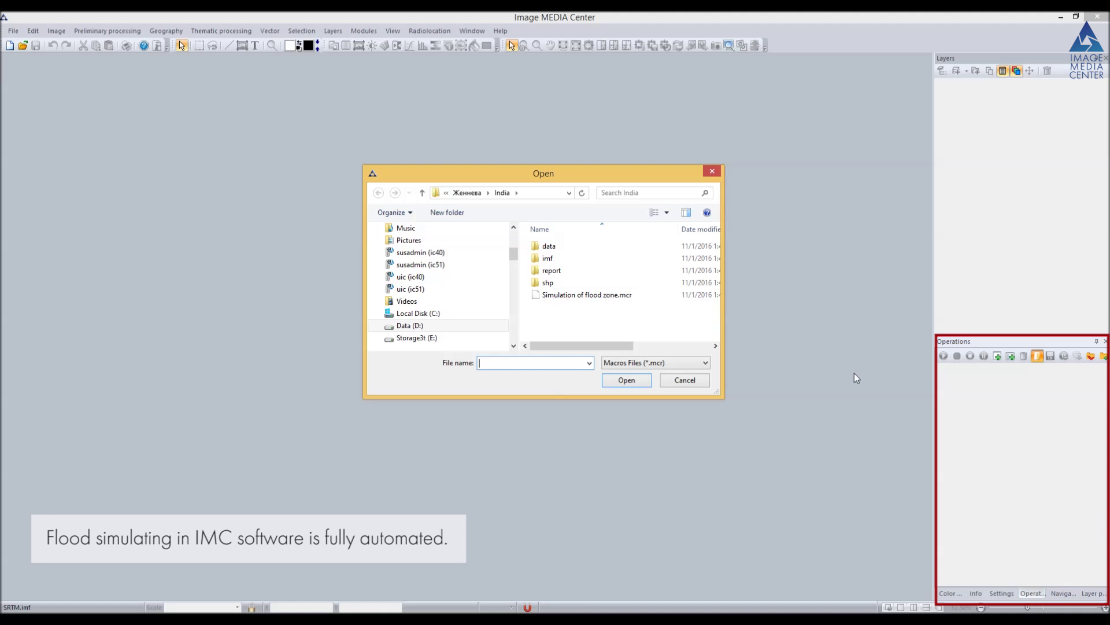
Load the macro file "Simulation of flood zone.mcr" and run the Simulation of flood zone macro
left_click(623, 298)
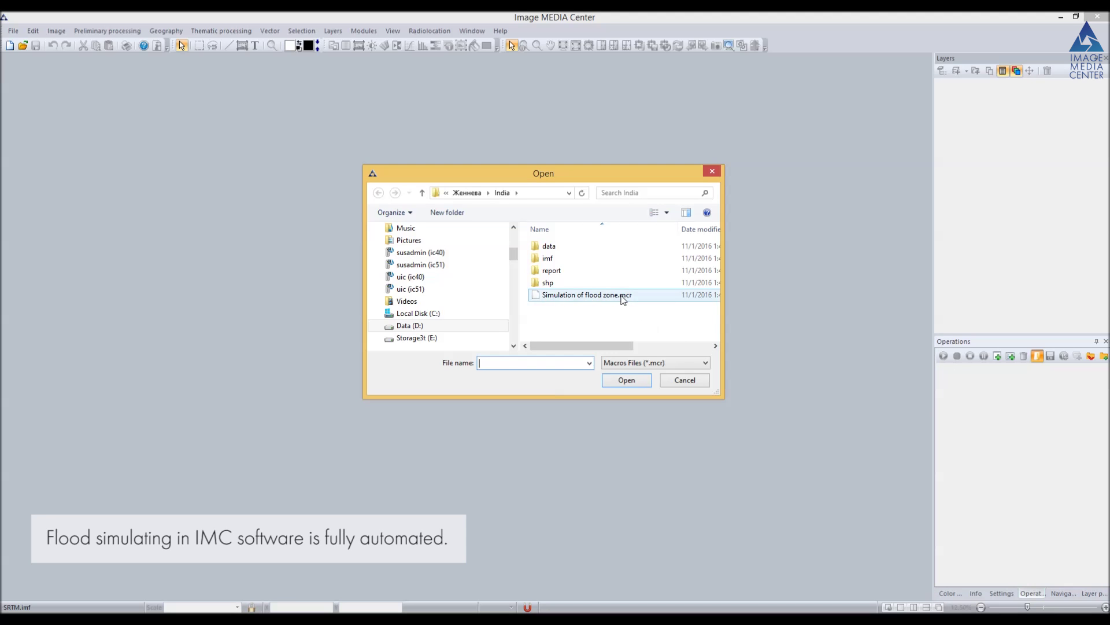
left_click(627, 381)
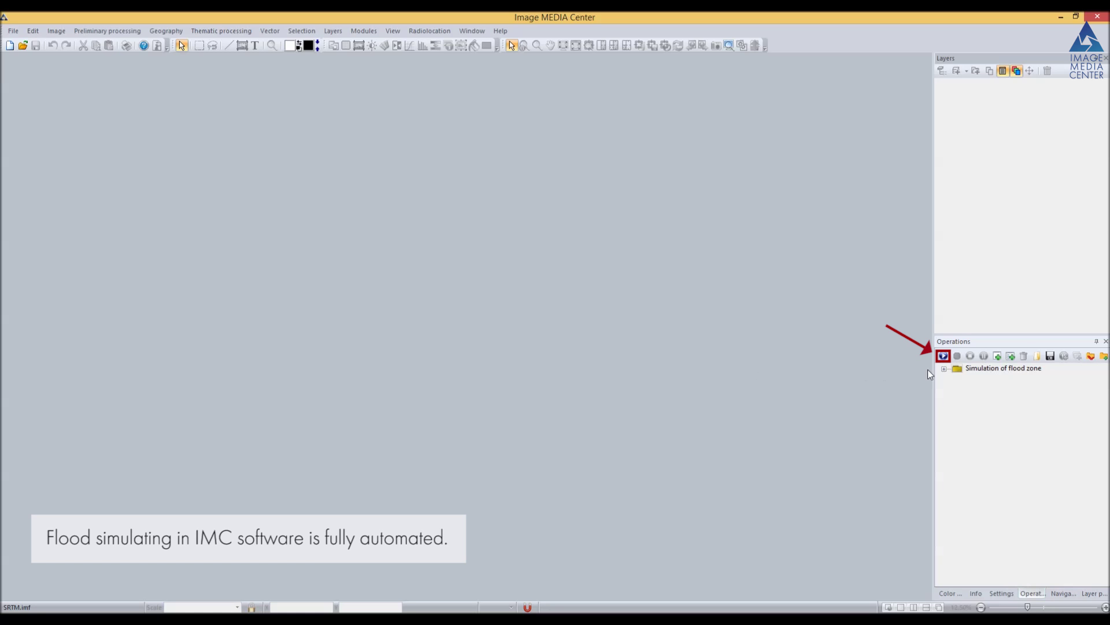
left_click(967, 369)
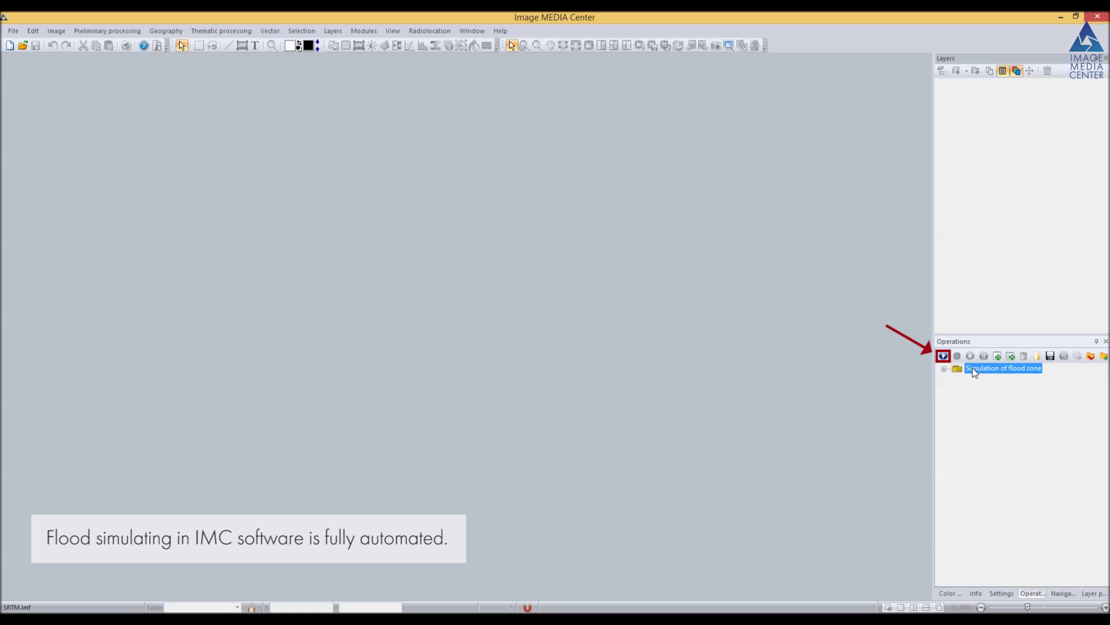
left_click(943, 356)
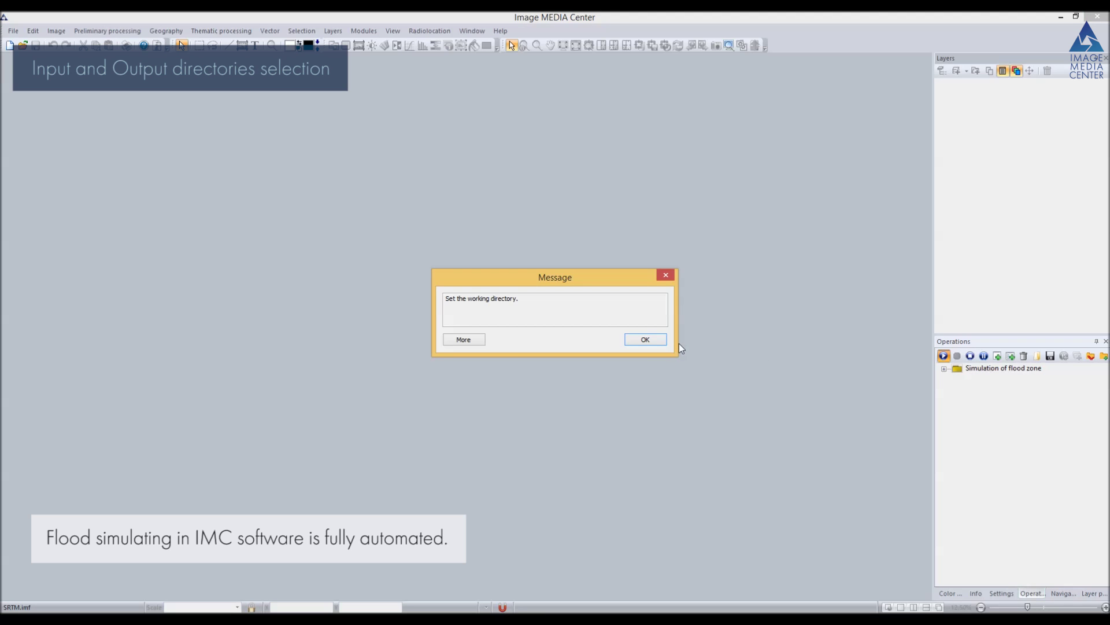
Accept the preset input and output work directories and resume the macro's preliminary processing at the SRTM stage
left_click(656, 343)
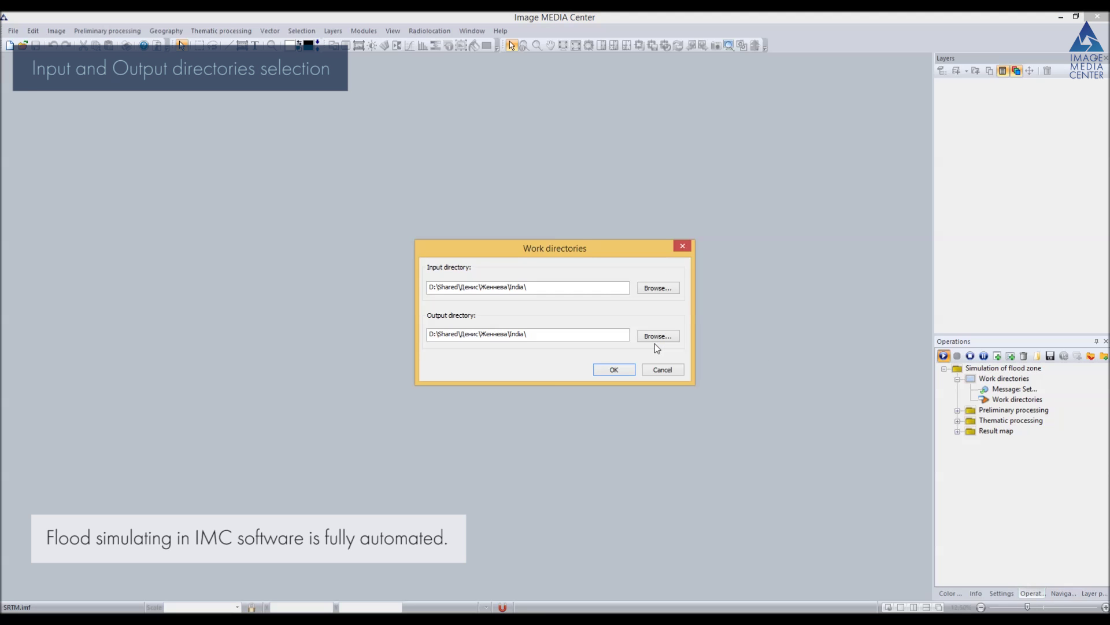
left_click(611, 369)
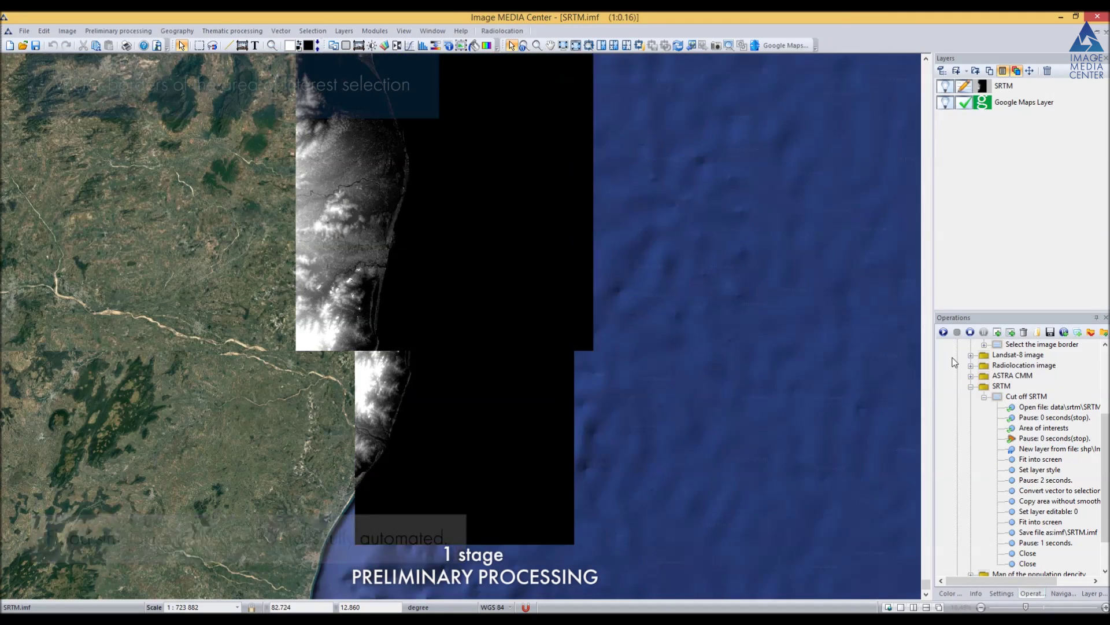
left_click(944, 332)
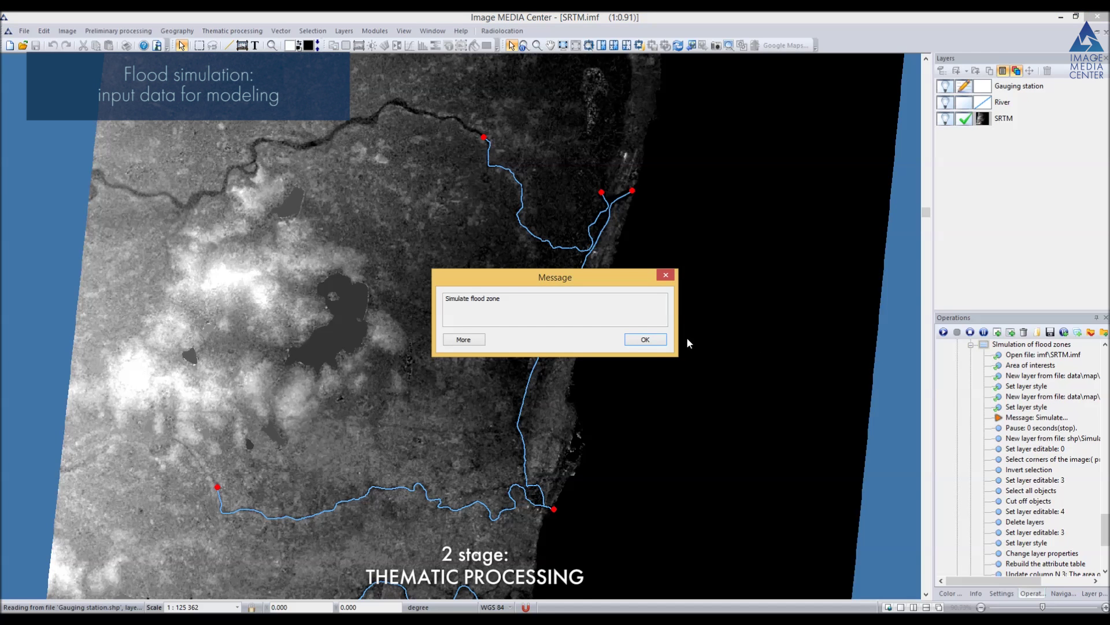
Acknowledge the macro's "Simulate flood zone" message and open the Simulation of flood zones settings
left_click(646, 339)
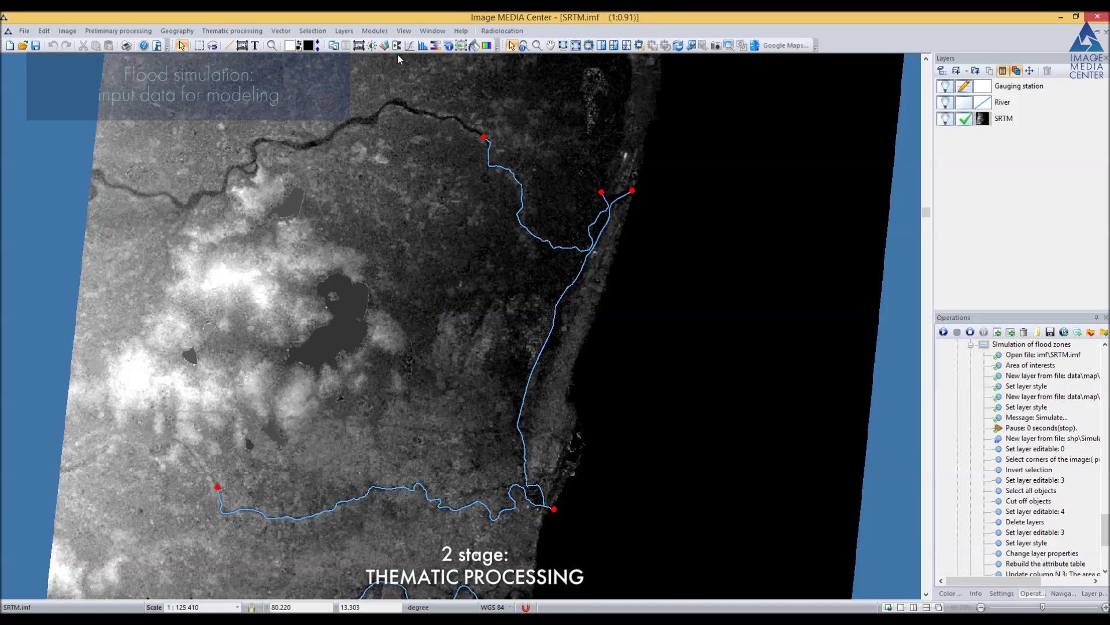
left_click(261, 32)
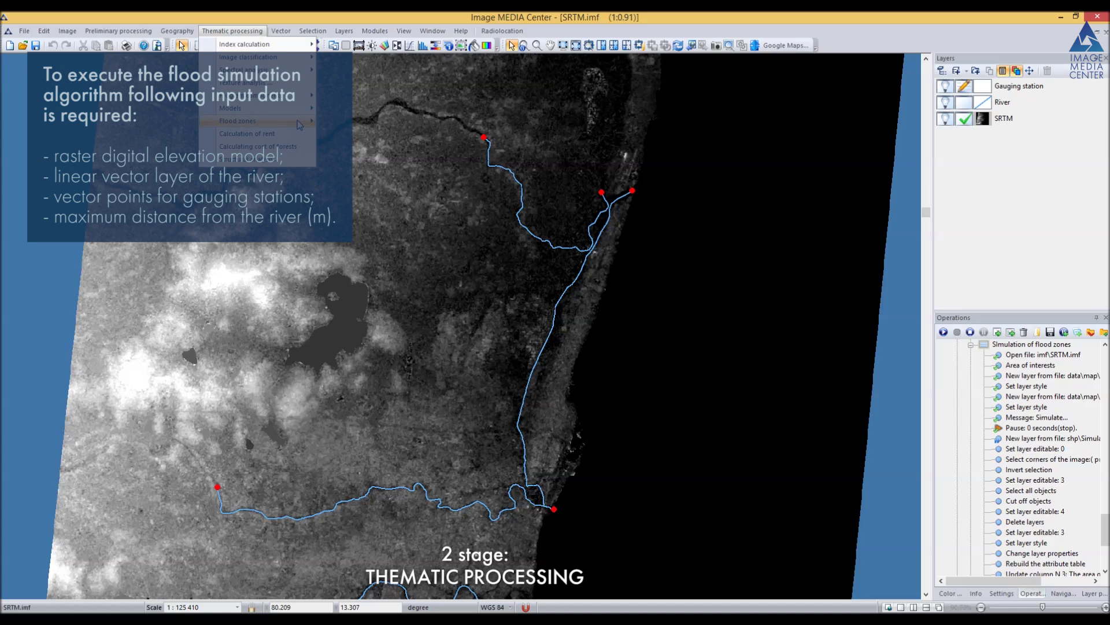
mouse_move(300, 122)
left_click(375, 122)
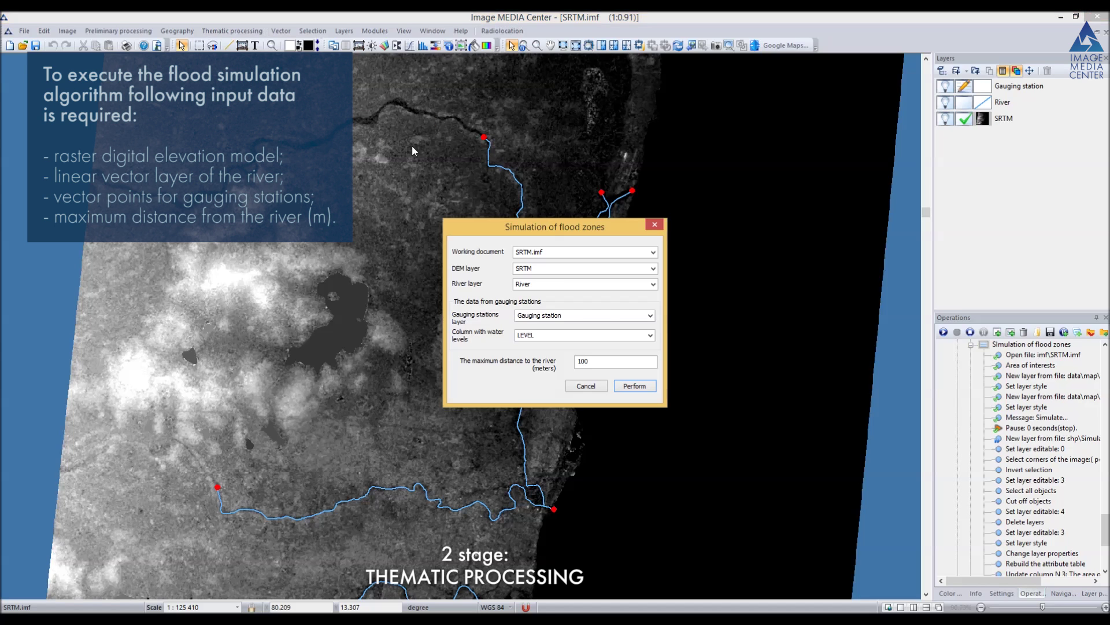
Use SRTM.imf as working document, SRTM as DEM layer, River as river layer, Gauging station as stations layer and LEVEL as water level column
left_click(653, 252)
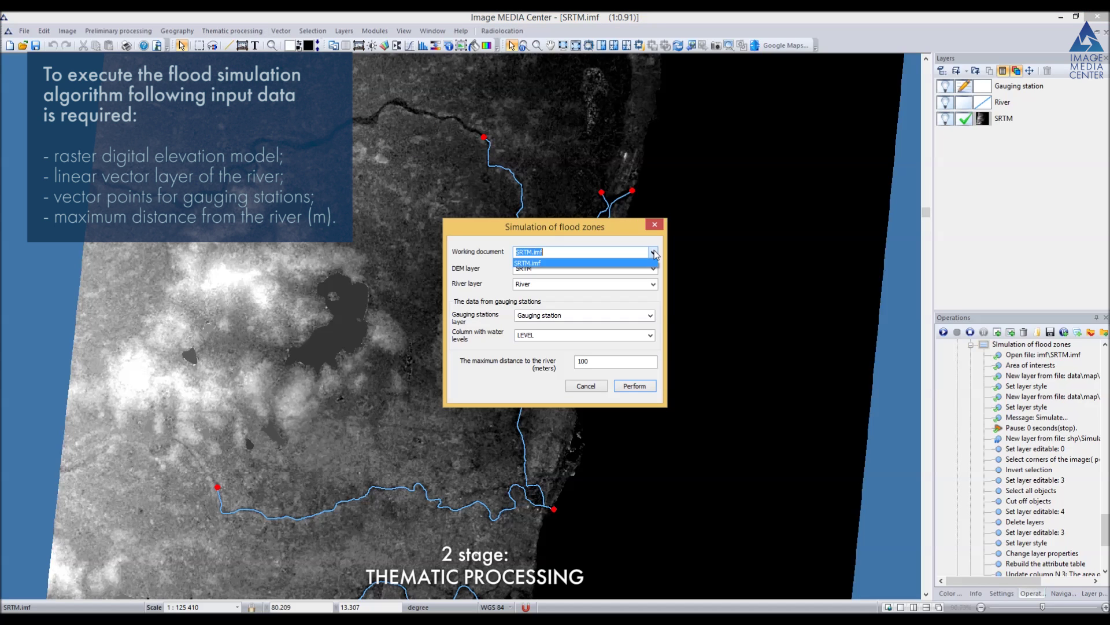
left_click(654, 252)
left_click(653, 269)
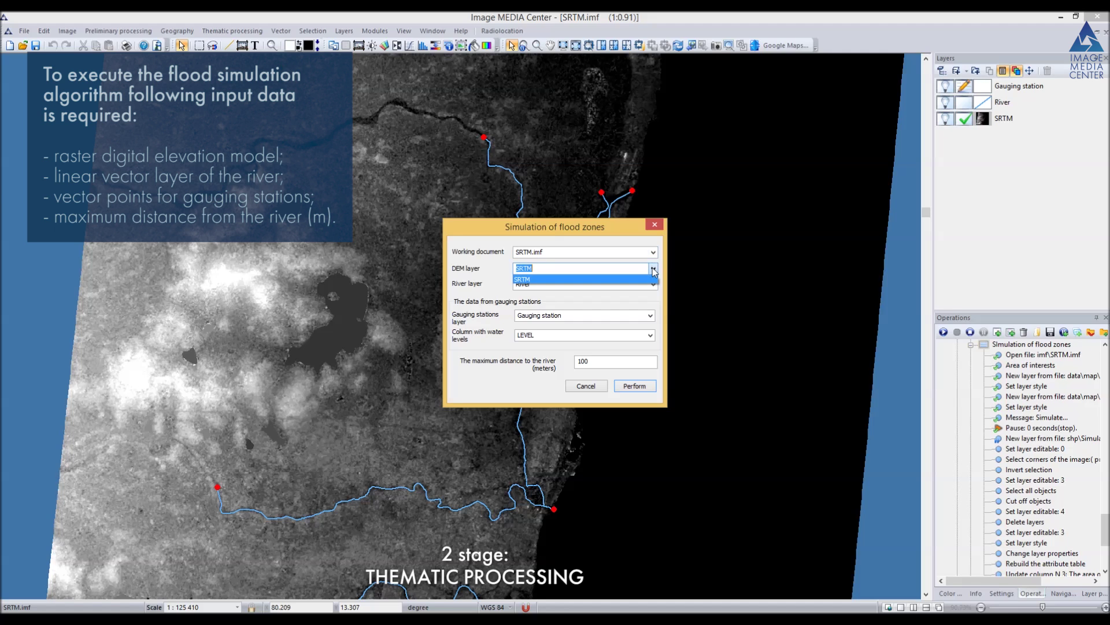
left_click(654, 269)
left_click(653, 284)
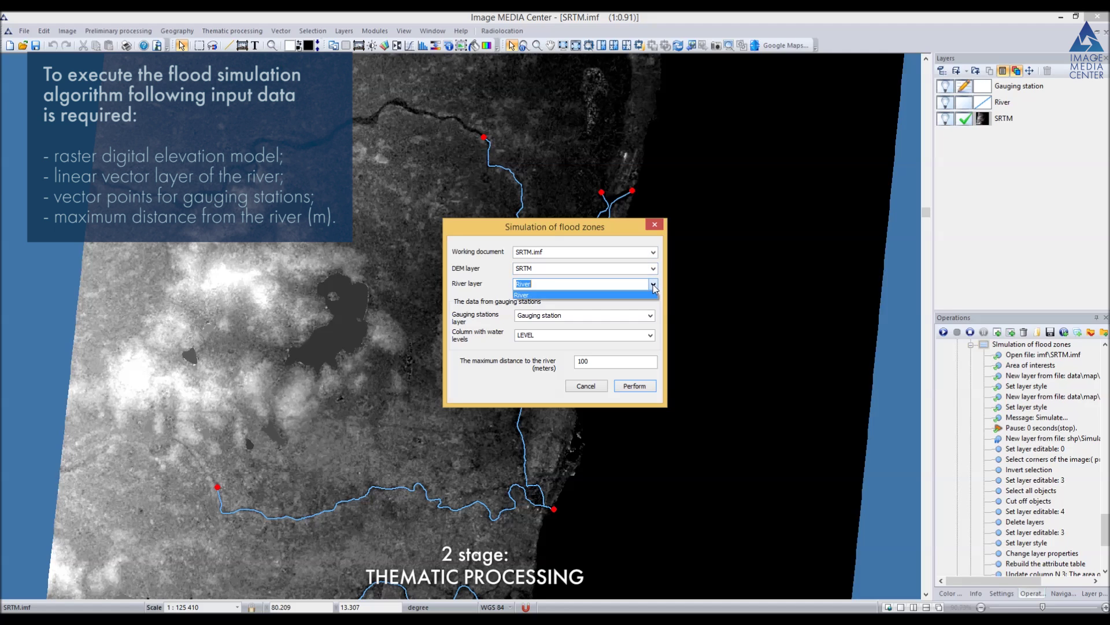
left_click(654, 286)
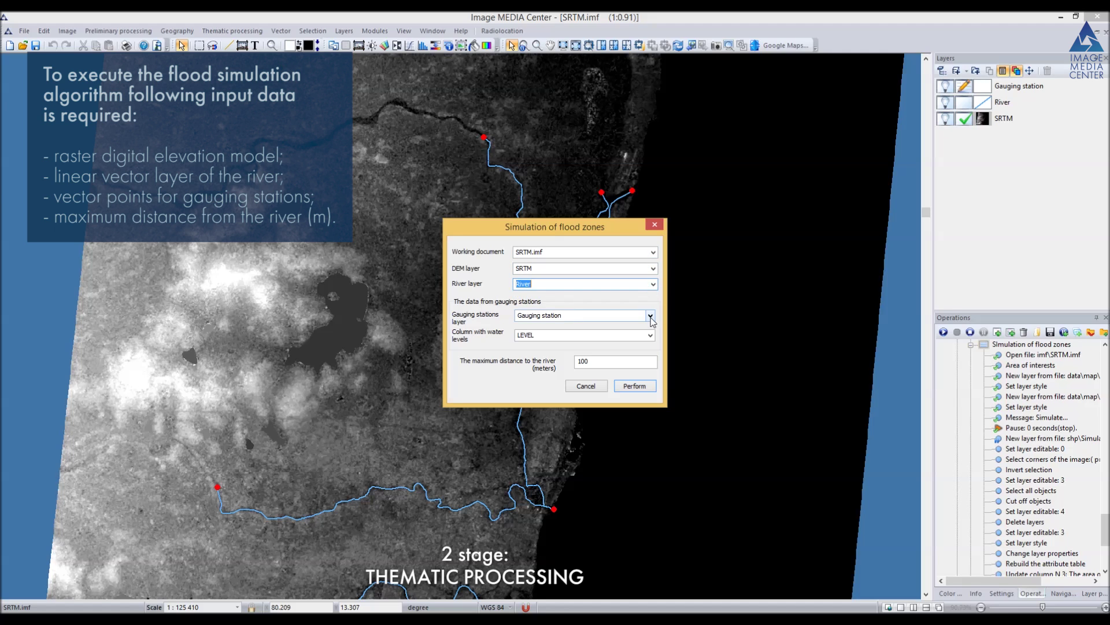
left_click(651, 317)
left_click(650, 317)
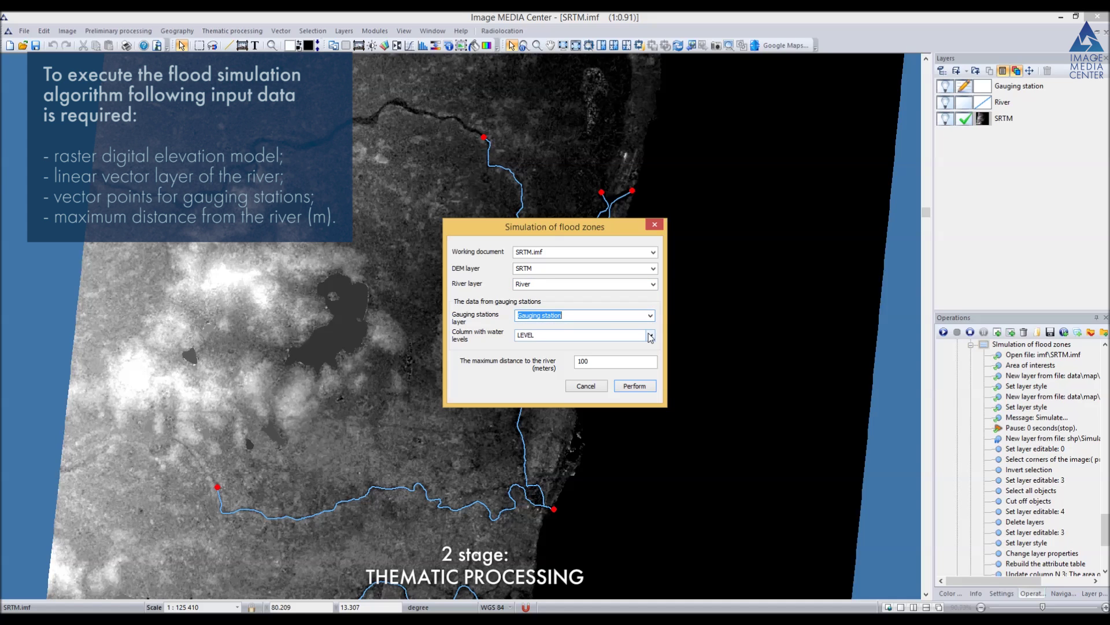
left_click(650, 337)
left_click(650, 337)
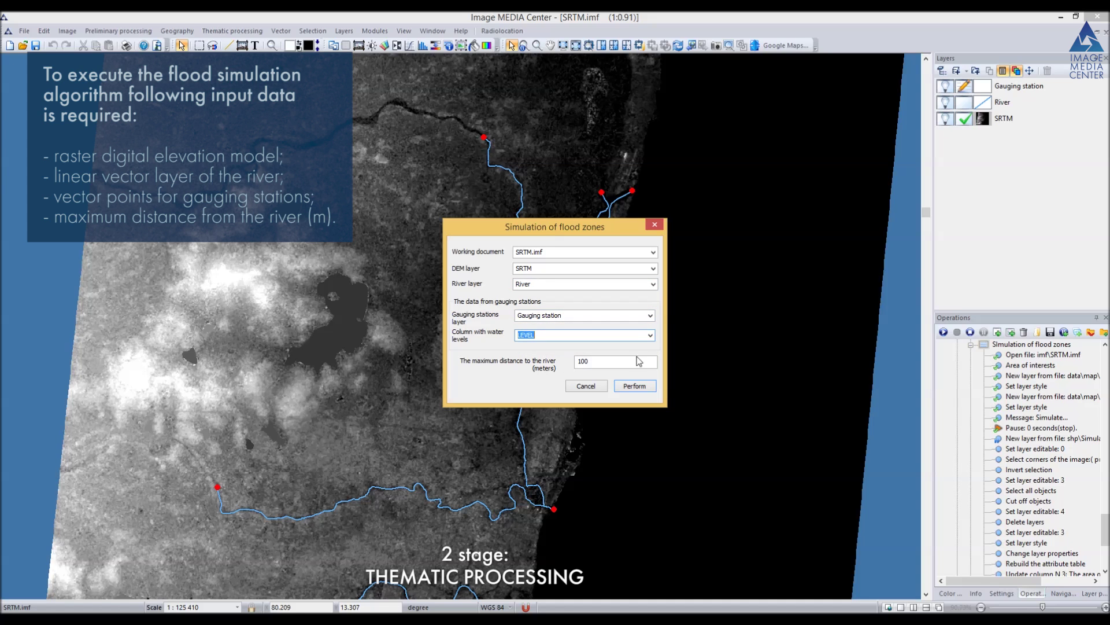
Set the maximum distance to the river to 10000 meters and perform the flood zone simulation
left_click(635, 362)
type("00")
left_click(630, 386)
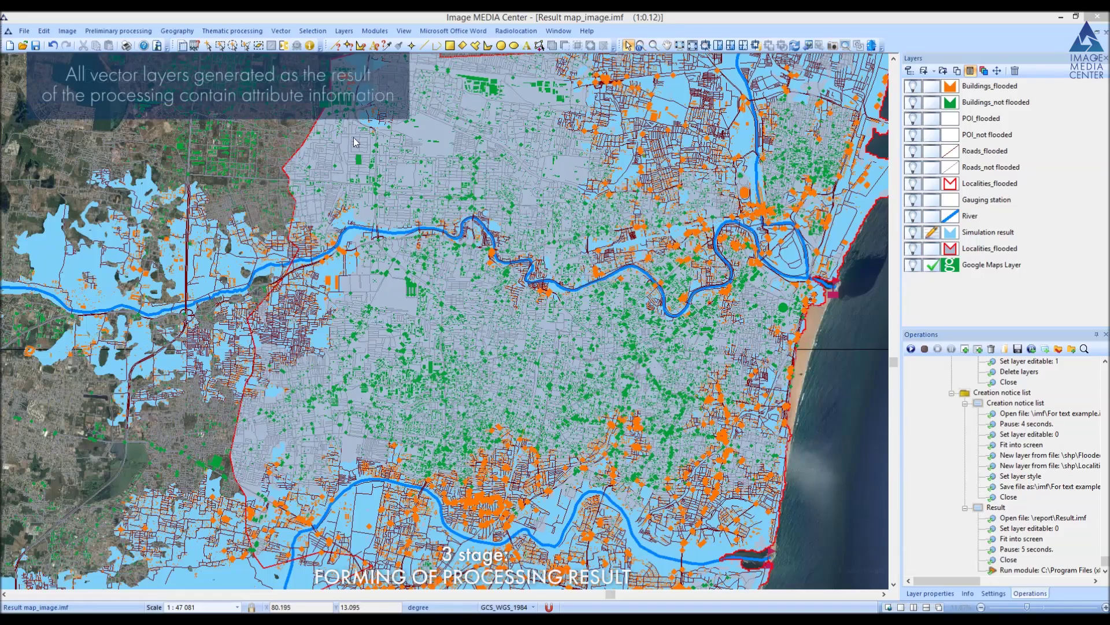
Examine the attribute information of a flooded building, the Chennai locality and the simulation result object at one map point
left_click(352, 300)
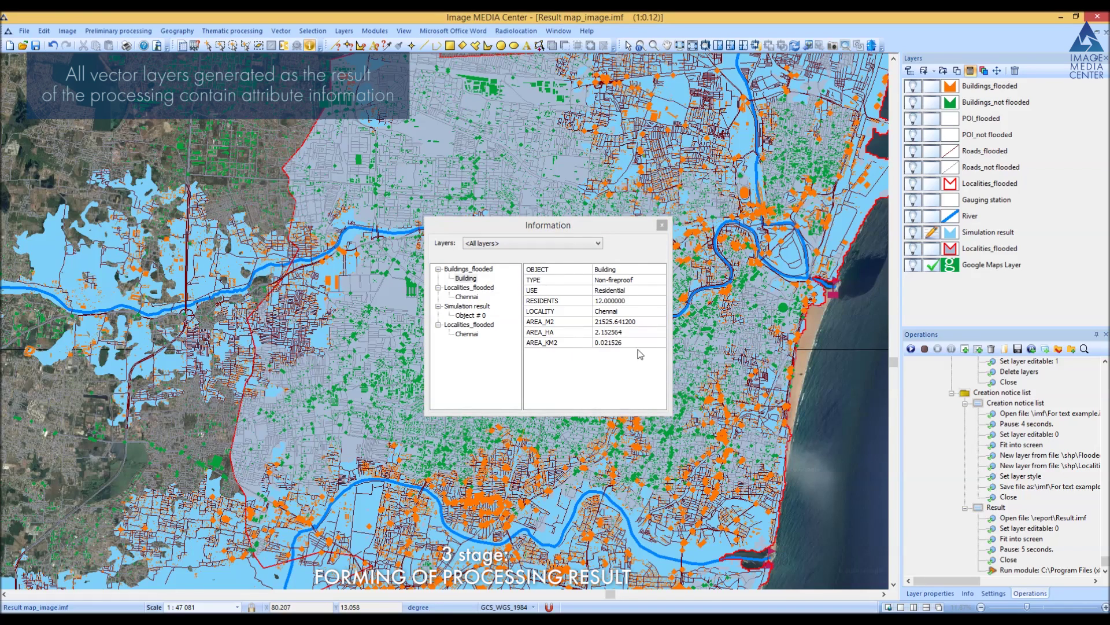
left_click(467, 296)
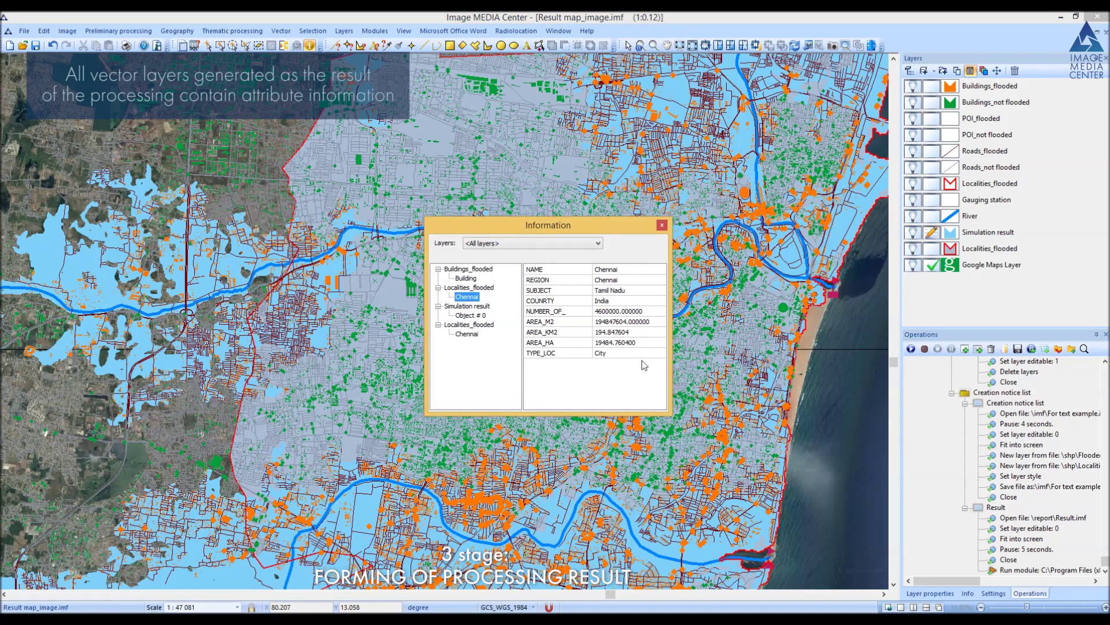
left_click(472, 316)
left_click(662, 226)
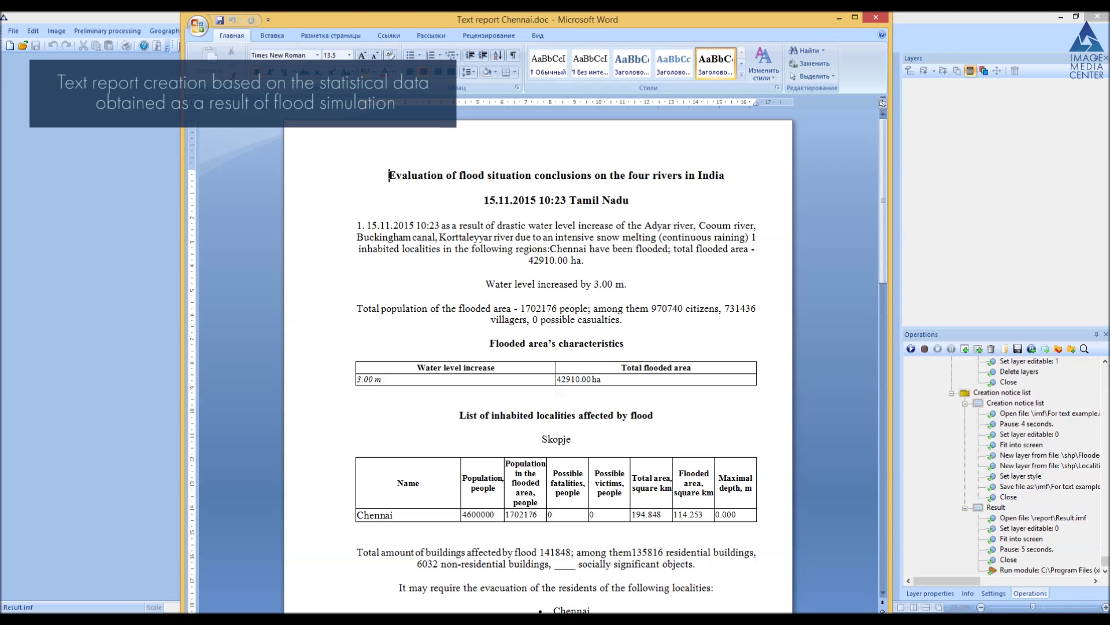
Read through the Chennai text report in Word, from the flooded area's characteristics to the rescue and restoration works
left_click_drag(885, 121, 870, 166)
scroll(869, 165, "down", 10)
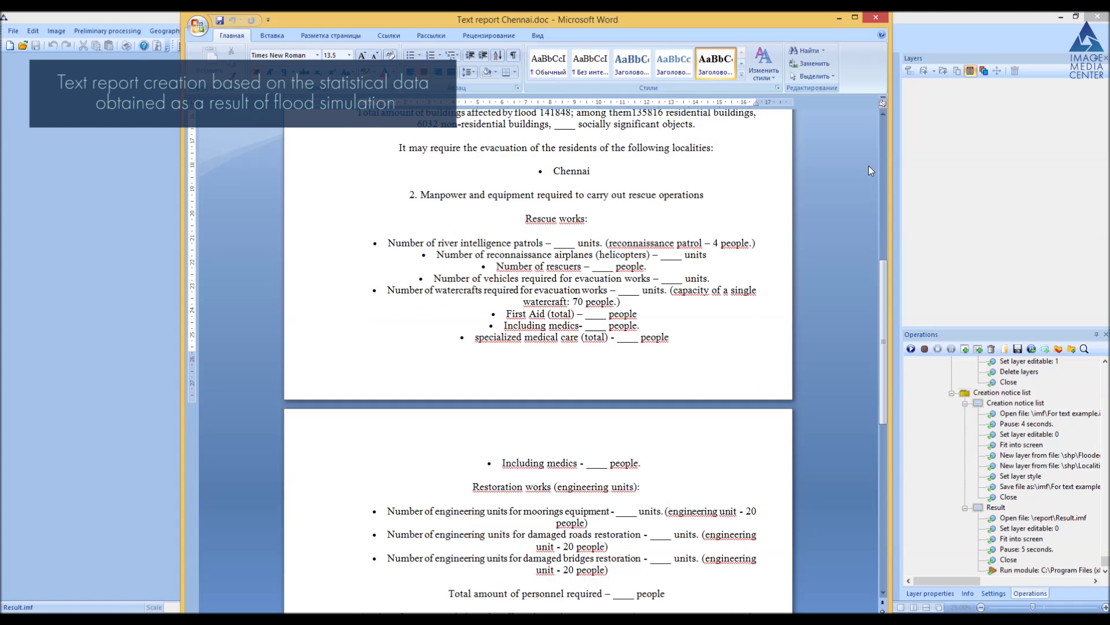
scroll(869, 168, "down", 5)
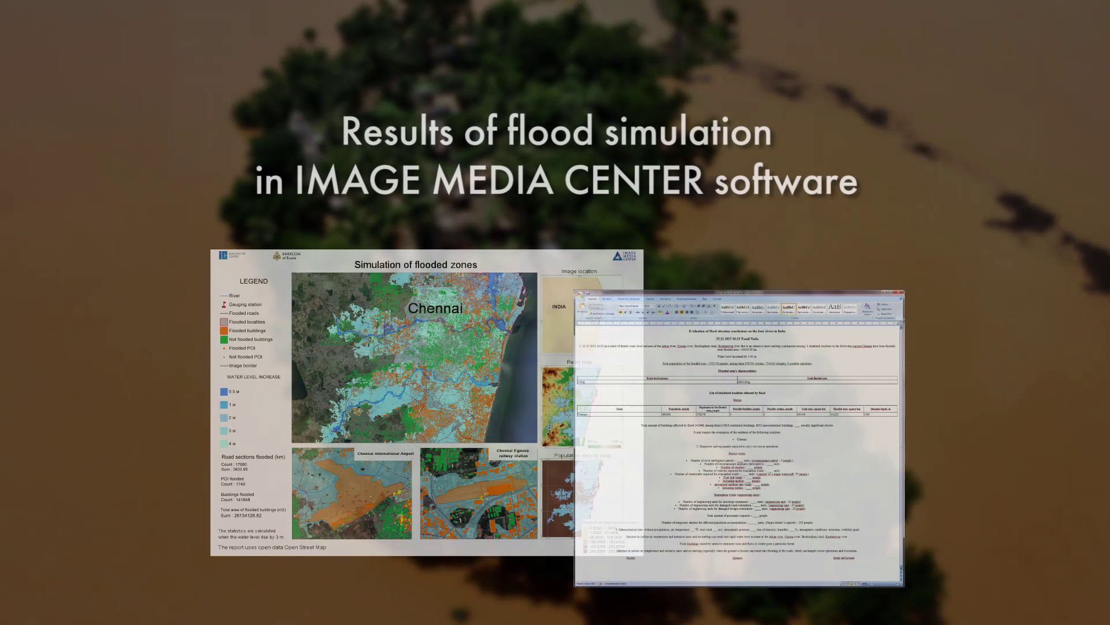